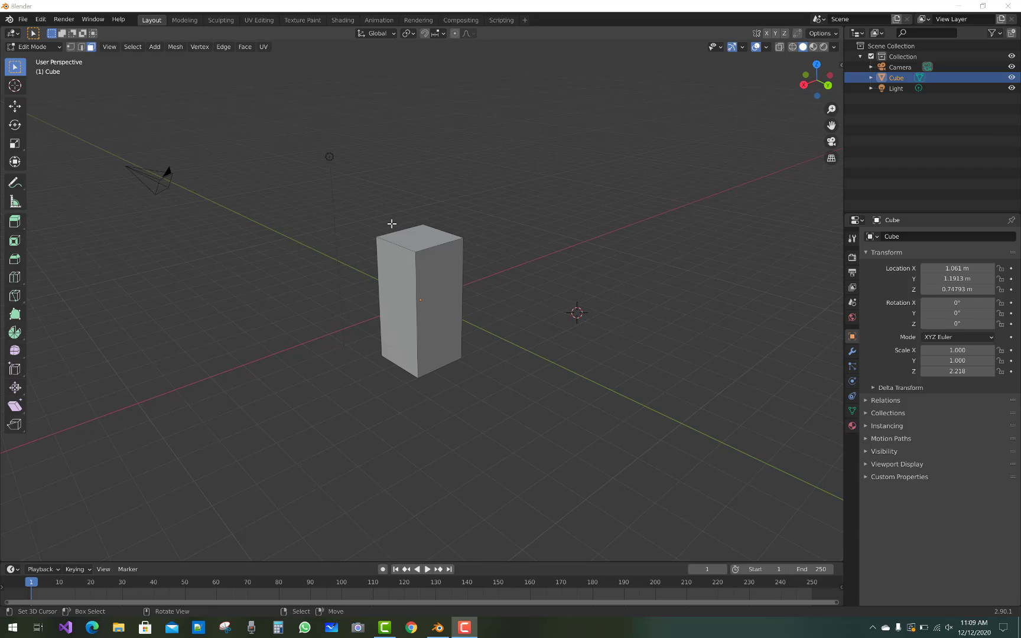
In Edge select mode, Shift-select all four top edges of the tall cube
left_click(82, 46)
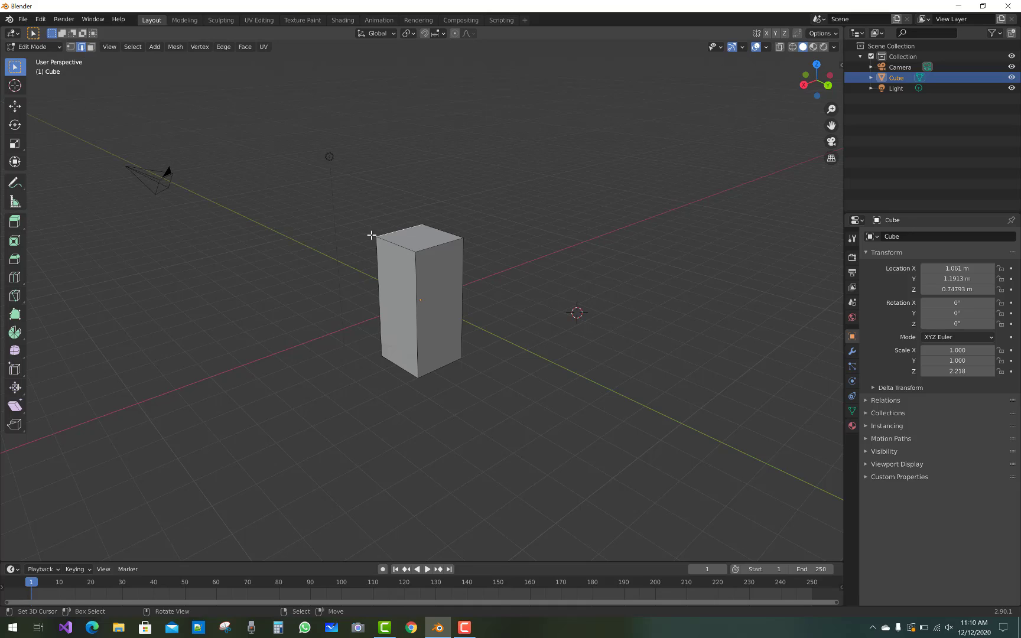
left_click(436, 230, "shift")
left_click(440, 241, "shift")
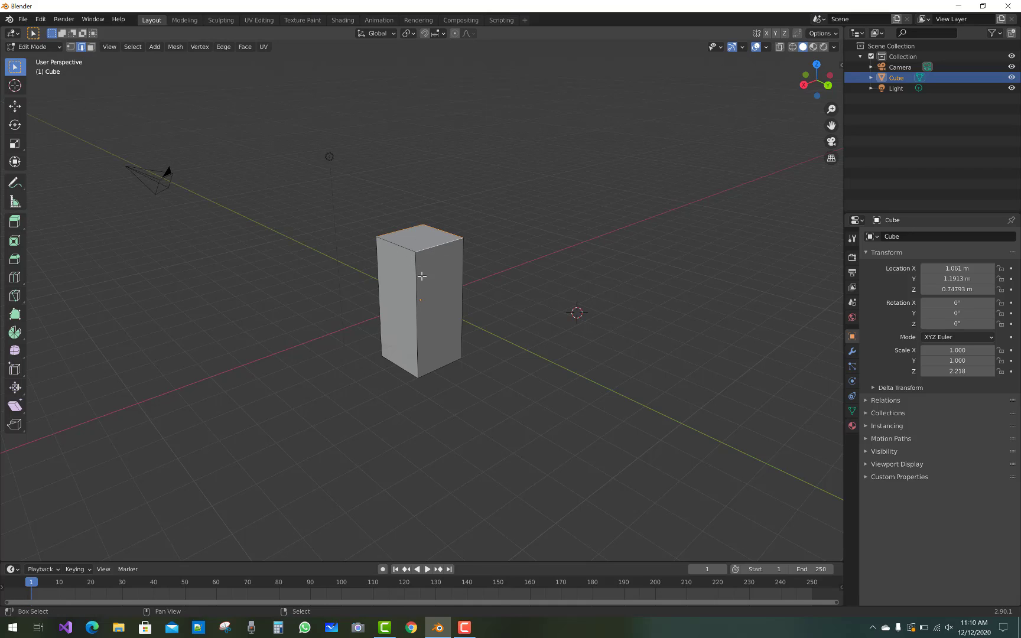
left_click(395, 245, "shift")
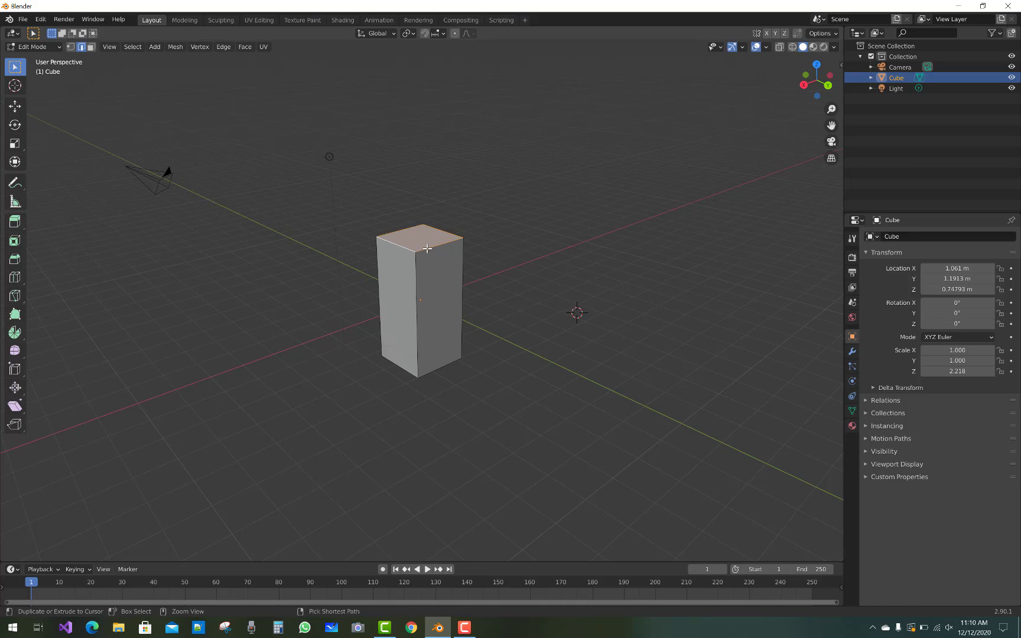
Bevel the cube's four top edges with a single flat segment
key("ctrl+b")
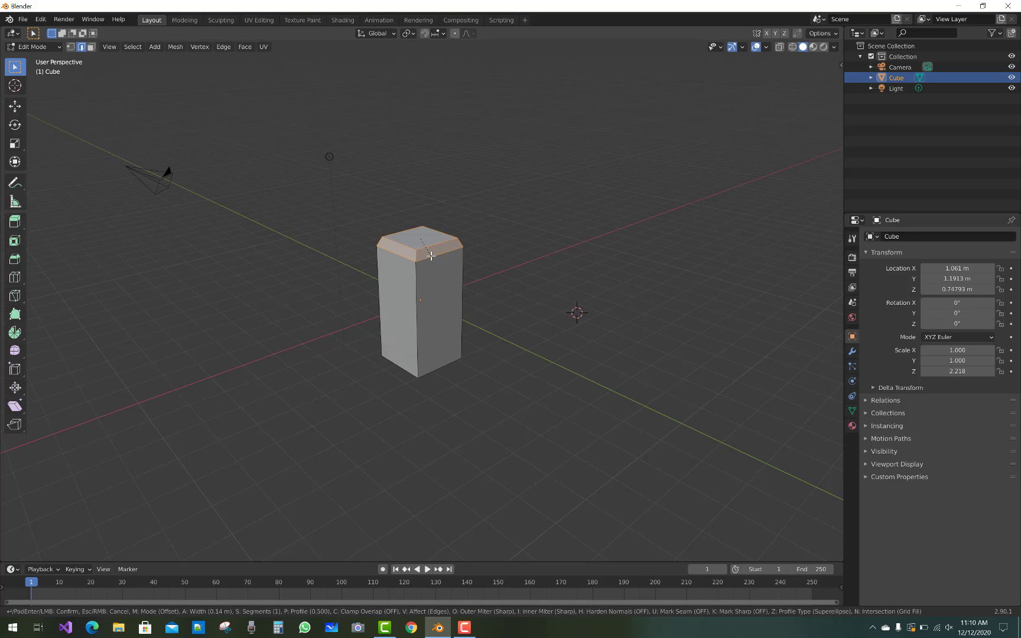
scroll(431, 255, "up", 1)
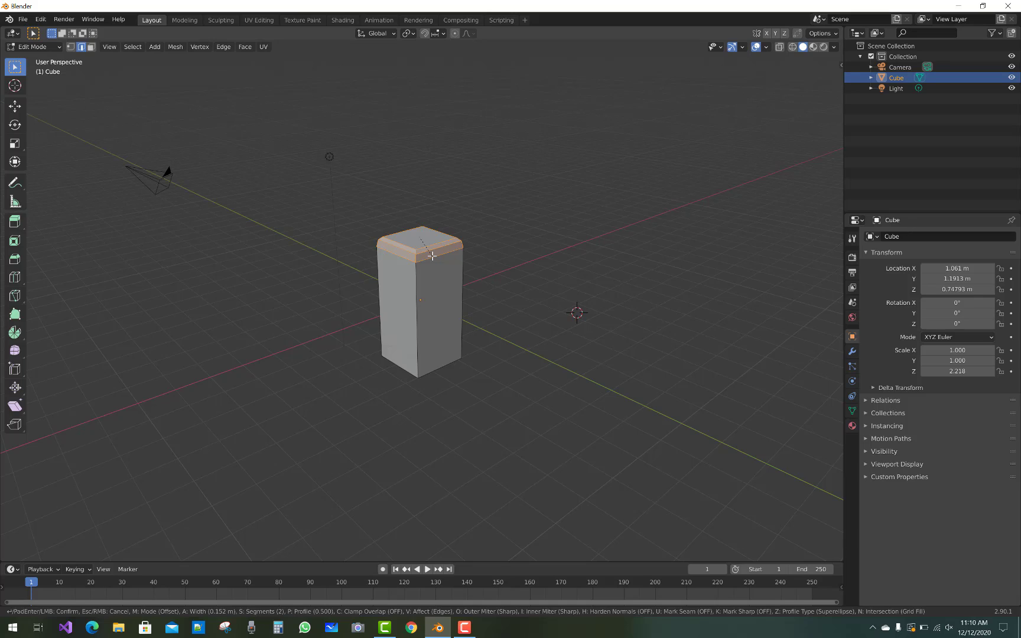
scroll(431, 256, "down", 1)
left_click(431, 256)
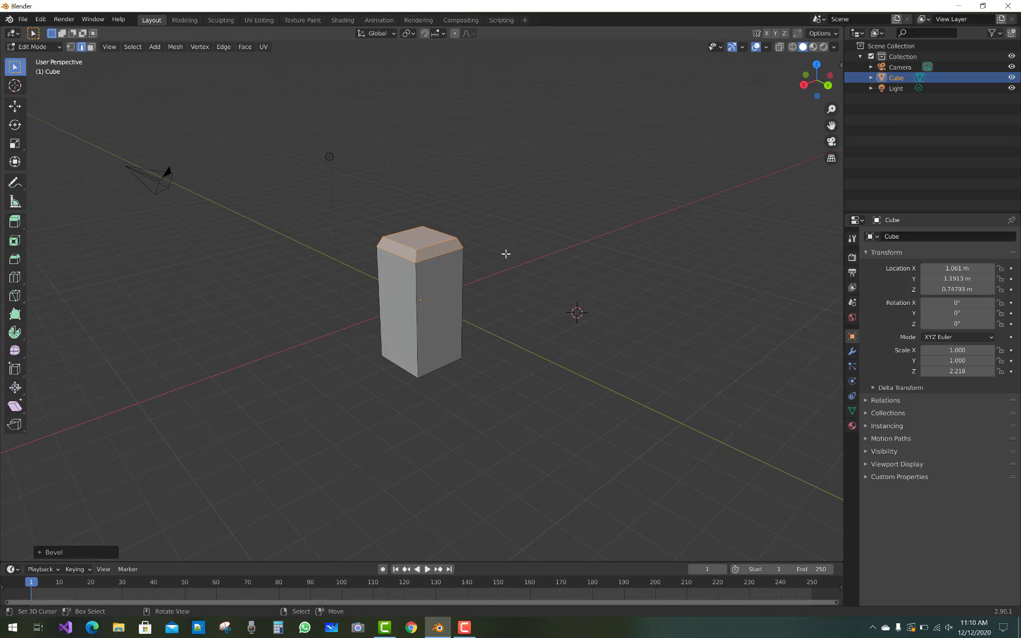
Select the column's right vertical edge, then orbit and zoom in on the block
left_click(476, 250)
middle_click_drag(500, 250, 493, 225)
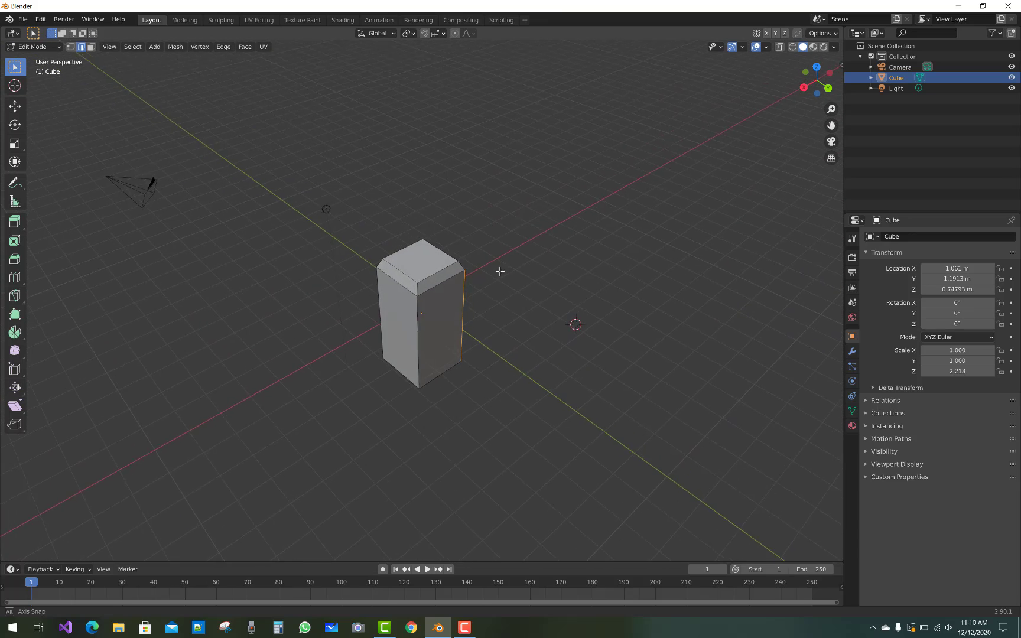
mouse_move(492, 225)
middle_mouse_down()
mouse_move(492, 269)
mouse_move(555, 246)
mouse_move(551, 253)
middle_mouse_up()
scroll(515, 282, "up", 3)
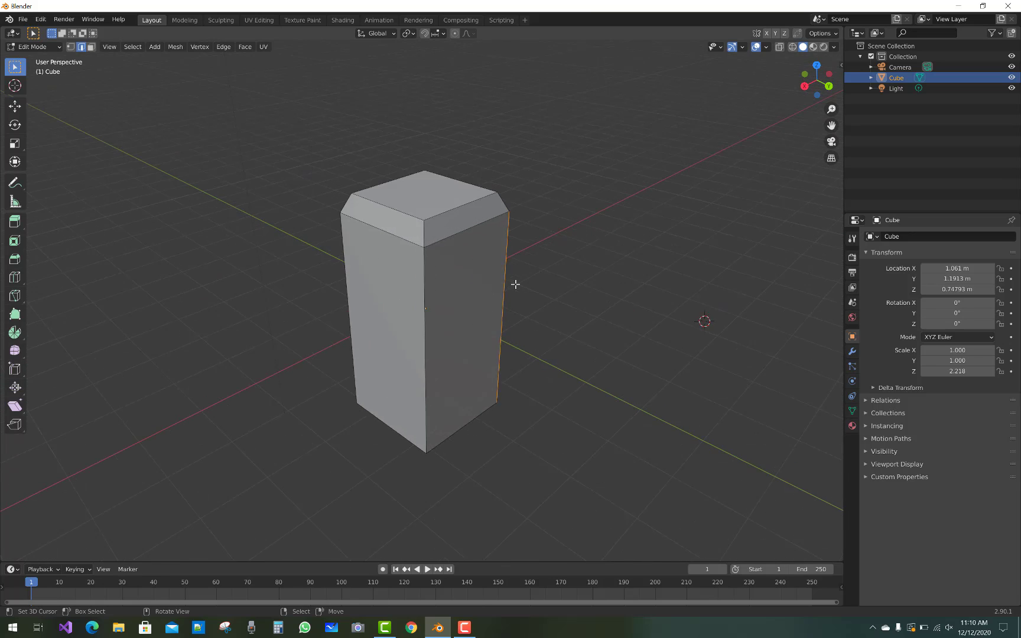
scroll(531, 282, "up", 3)
Undo the flat chamfer and start a new top-edge bevel about 0.1 m wide
middle_click_drag(635, 255, 629, 267)
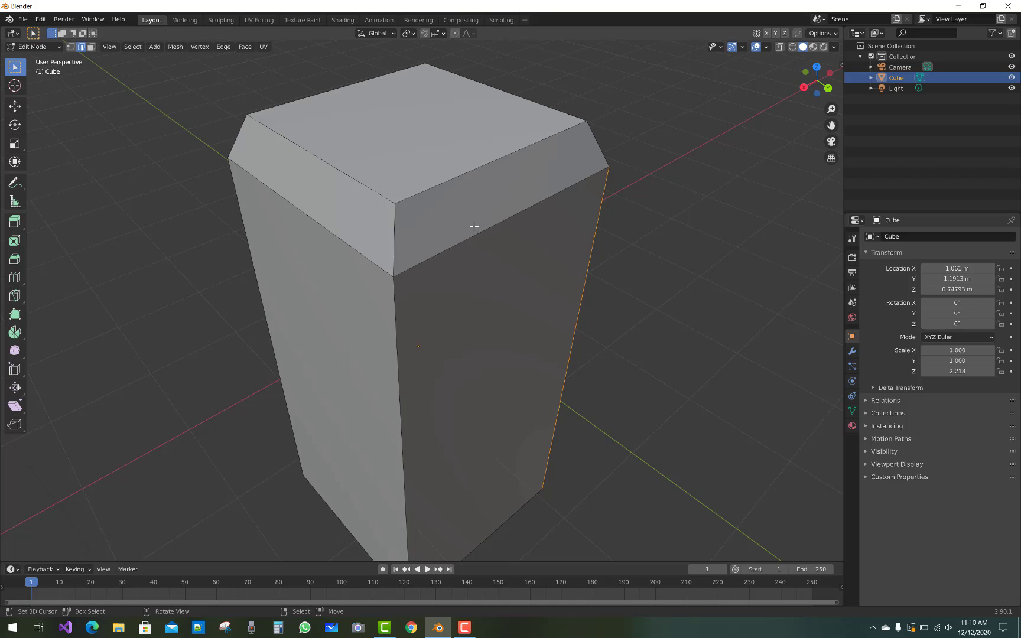
left_click(479, 222, "ctrl")
key("ctrl+z")
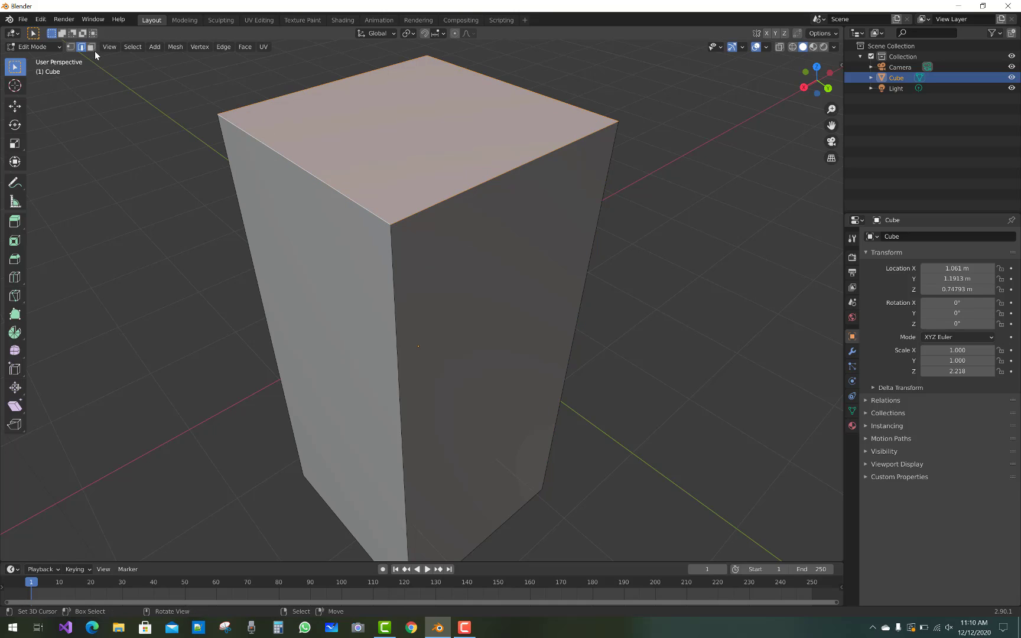
key("ctrl")
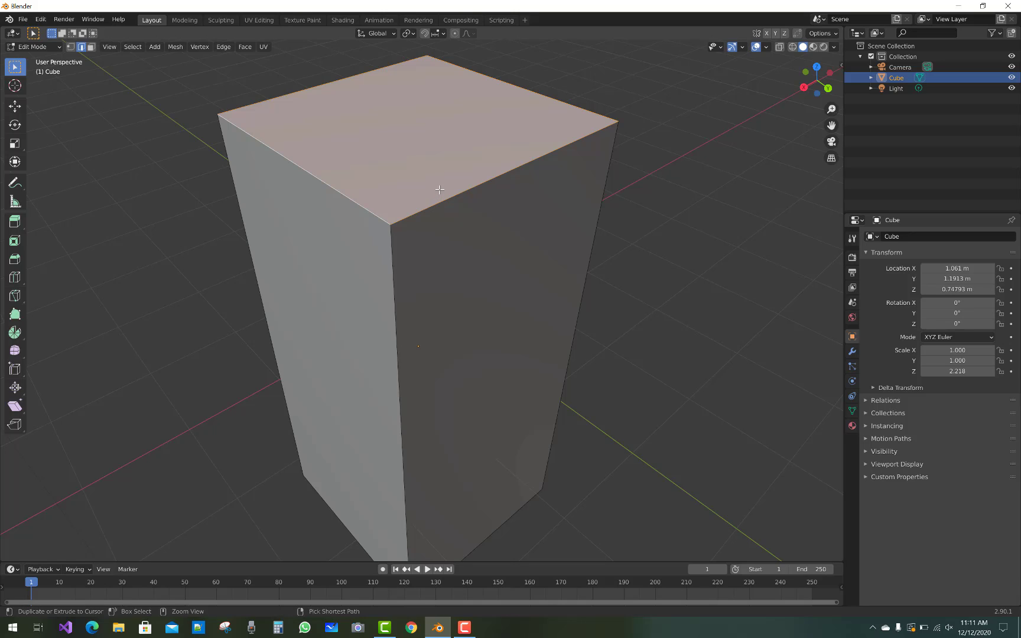
key("ctrl+b")
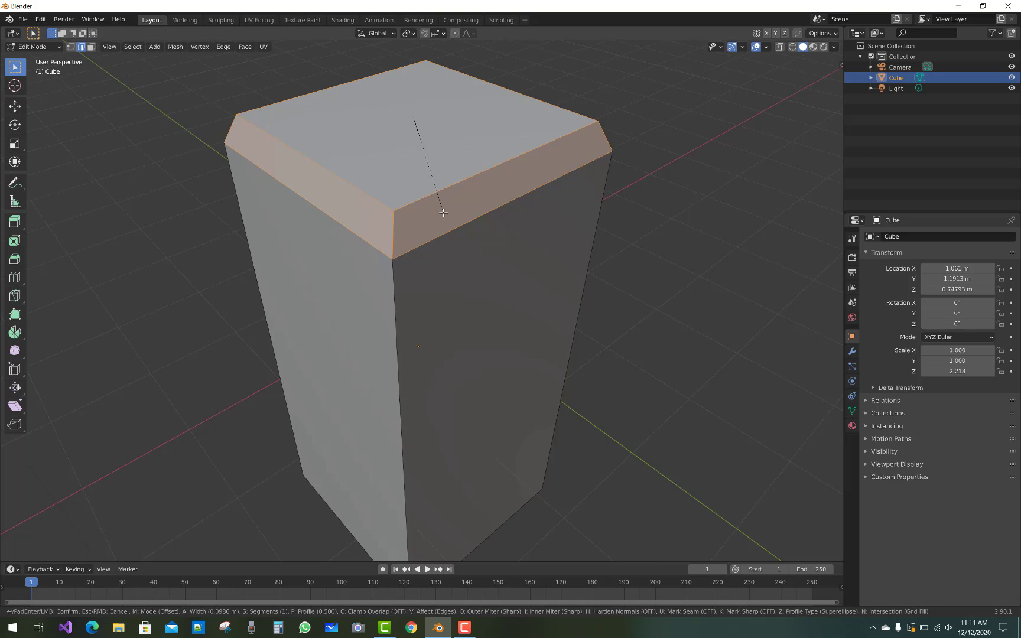
Confirm a five-segment rounded bevel about 0.105 m wide, deselect, and return to Object Mode
scroll(443, 213, "up", 2)
scroll(443, 213, "up", 2)
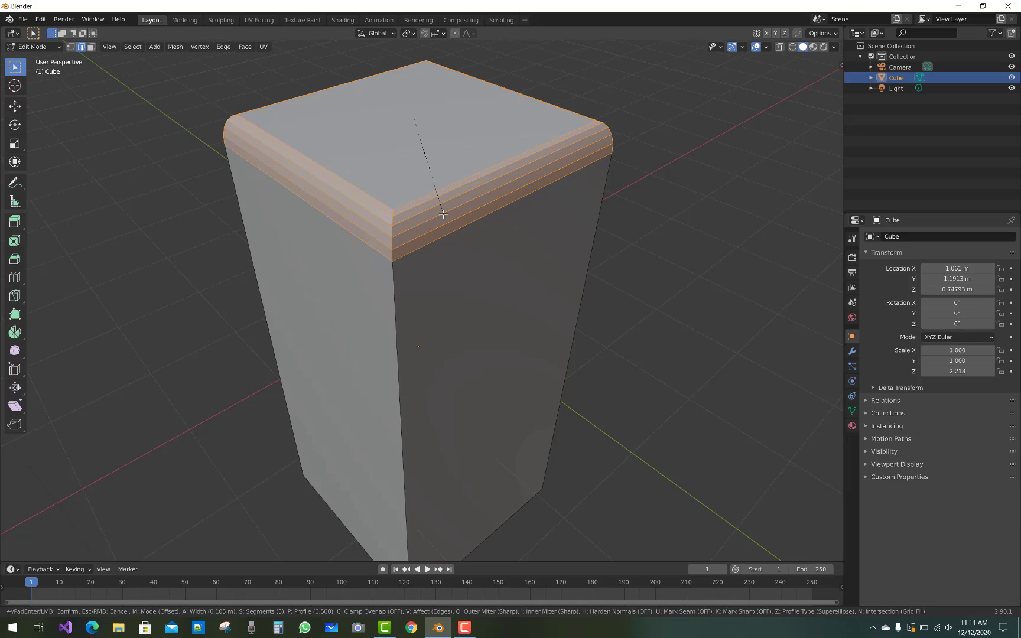
left_click(443, 214)
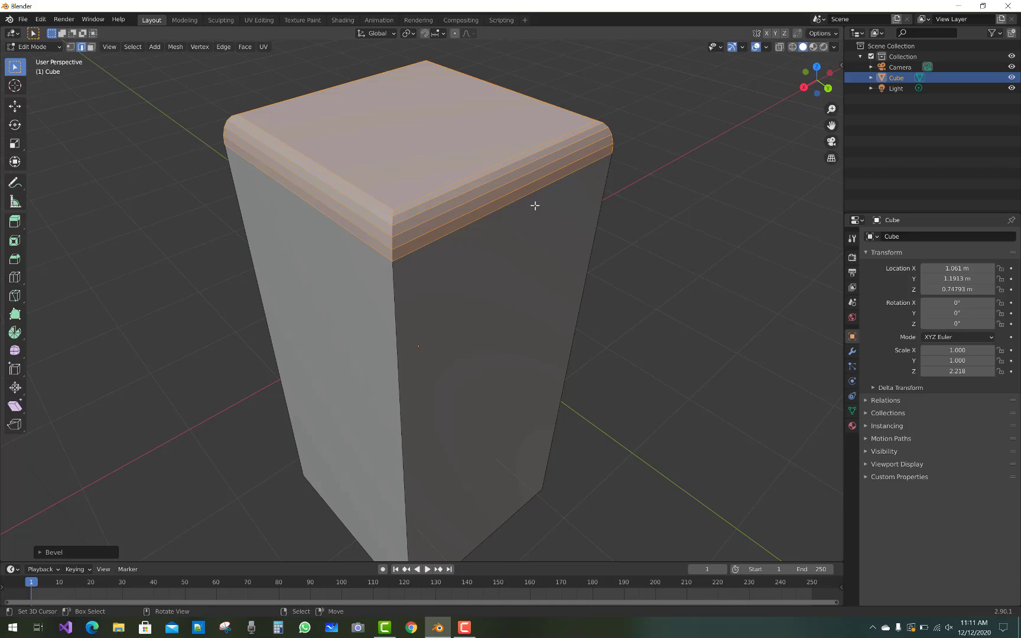
left_click(655, 198)
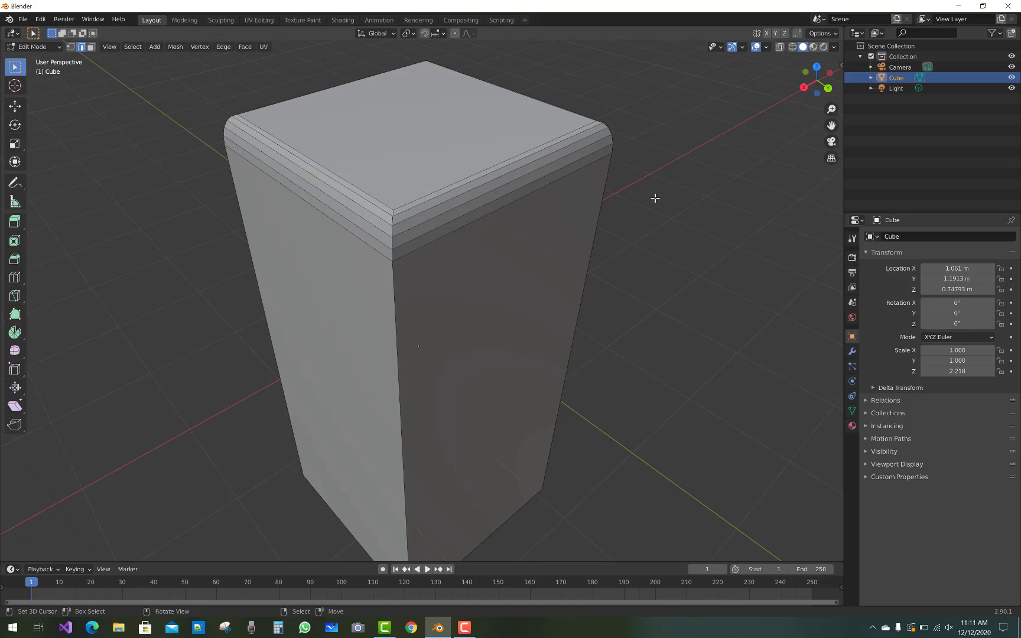
left_click(646, 240)
left_click(34, 46)
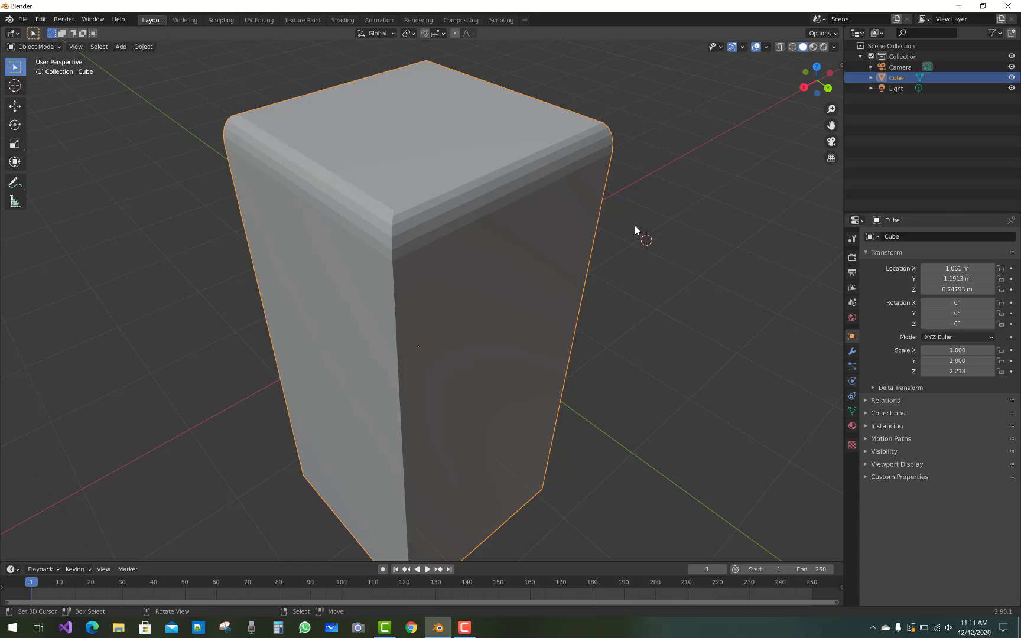
Orbit the view and go back to Edit Mode with the unbevelled flat top
mouse_move(685, 236)
middle_mouse_down()
mouse_move(633, 234)
mouse_move(665, 230)
mouse_move(661, 220)
mouse_move(757, 223)
mouse_move(639, 230)
mouse_move(685, 226)
middle_mouse_up()
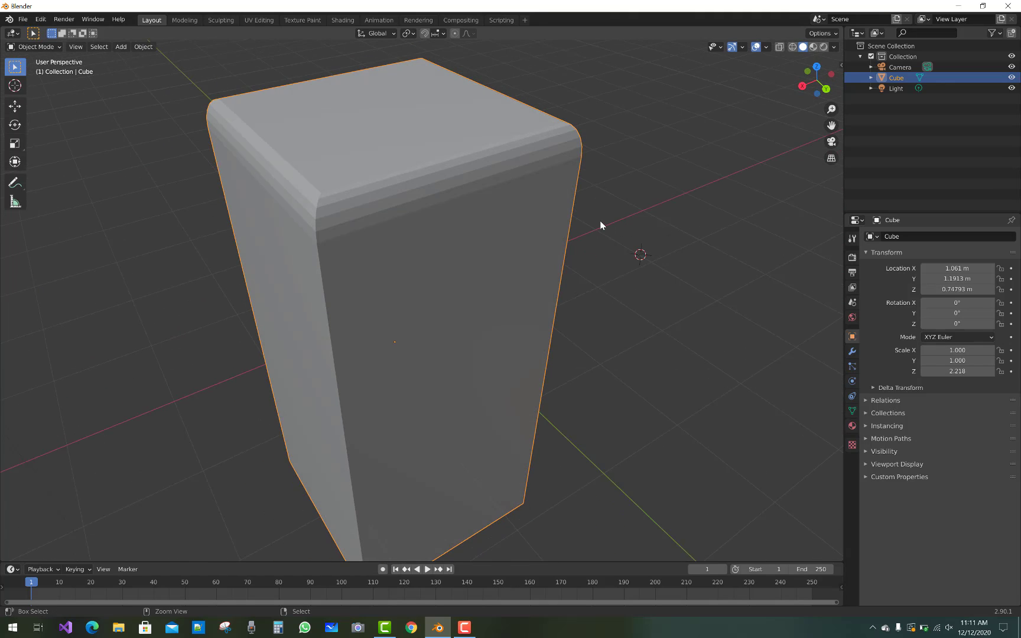
key("Tab")
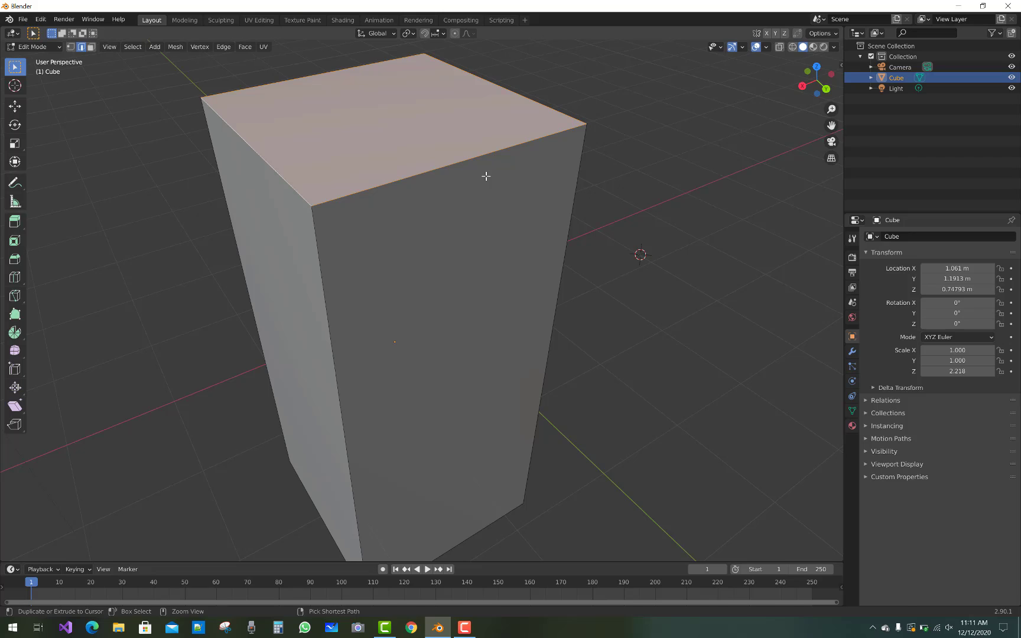
Re-bevel the top edges with a rounded five-segment bevel and clear the selection
key("ctrl+b")
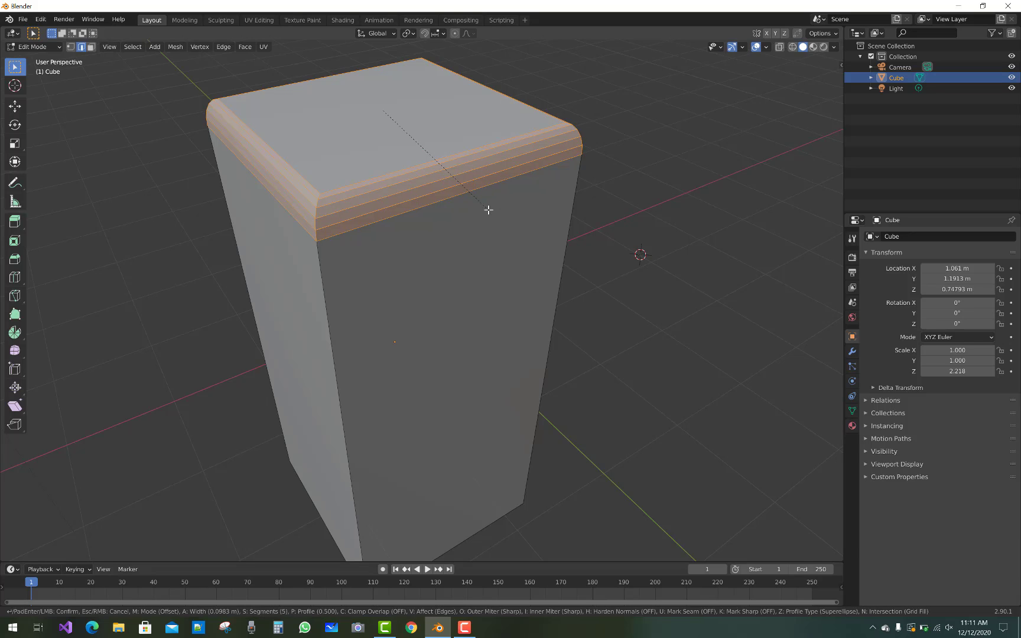
left_click(488, 209)
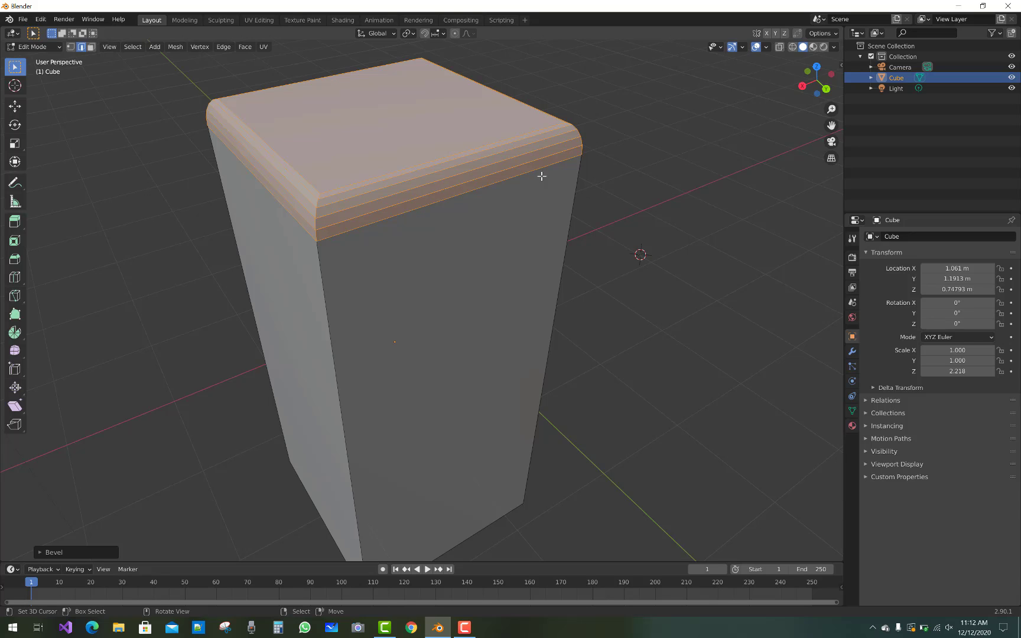
left_click(629, 170)
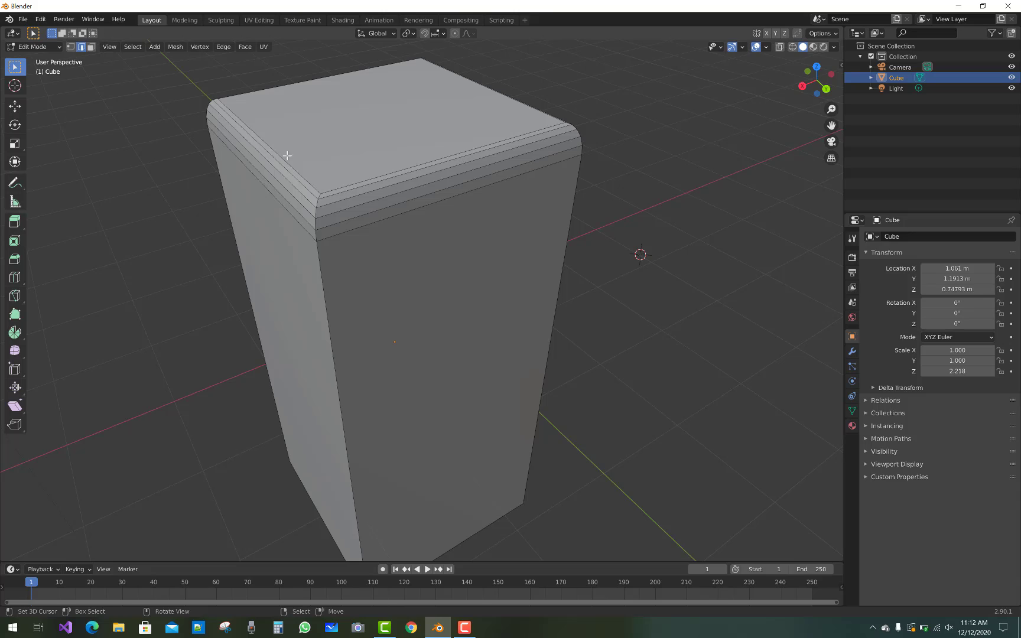
Return to Object Mode, pull the view back, and deselect the rounded-top cube
left_click(39, 48)
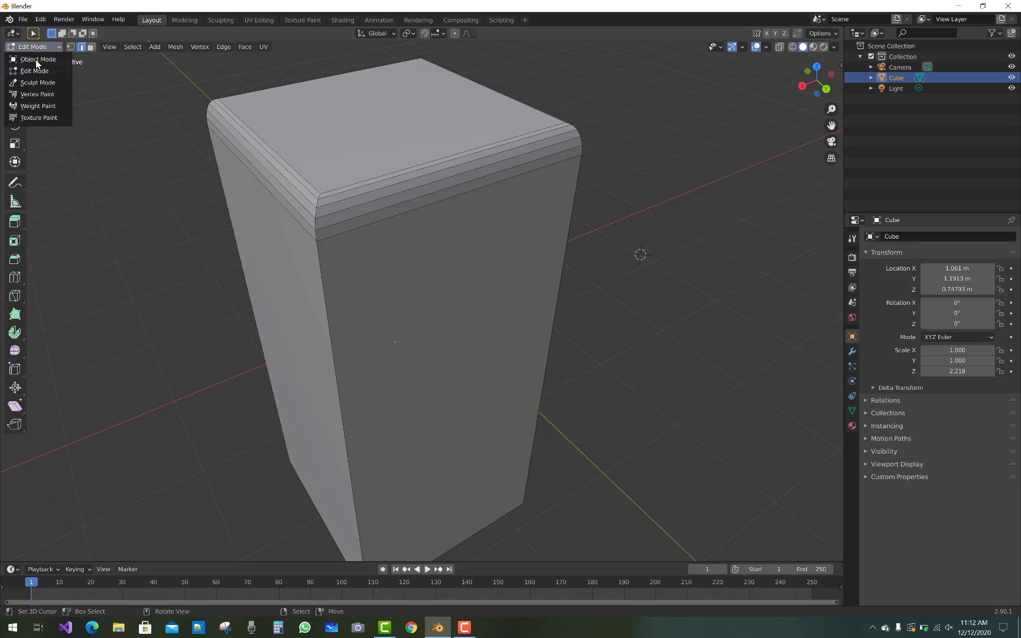
left_click(35, 58)
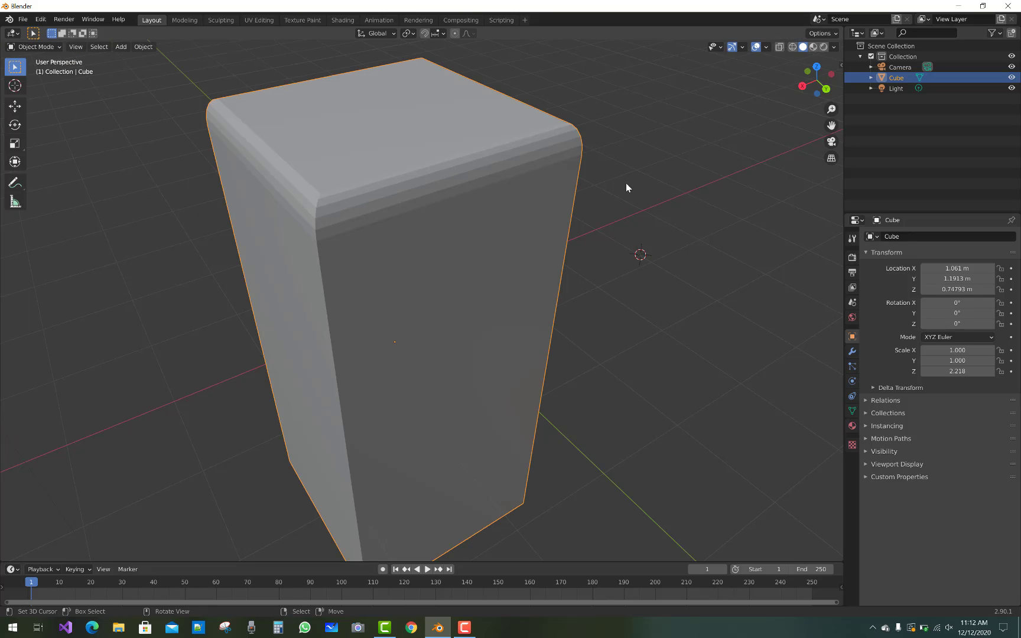
mouse_move(626, 184)
middle_mouse_down()
mouse_move(391, 212)
mouse_move(500, 219)
mouse_move(572, 181)
mouse_move(601, 174)
mouse_move(607, 184)
middle_mouse_up()
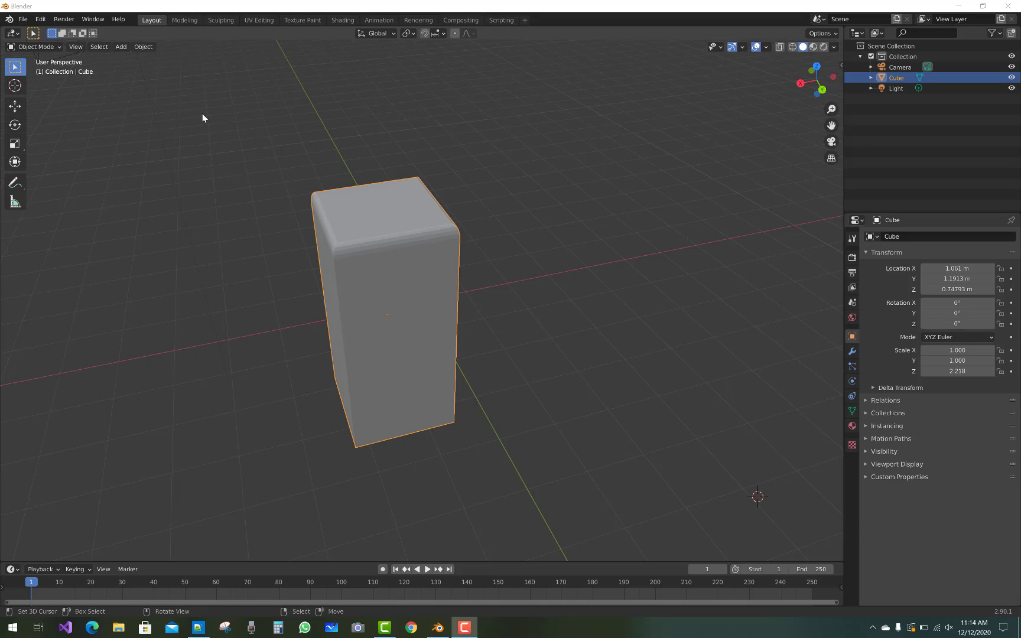
left_click(535, 274)
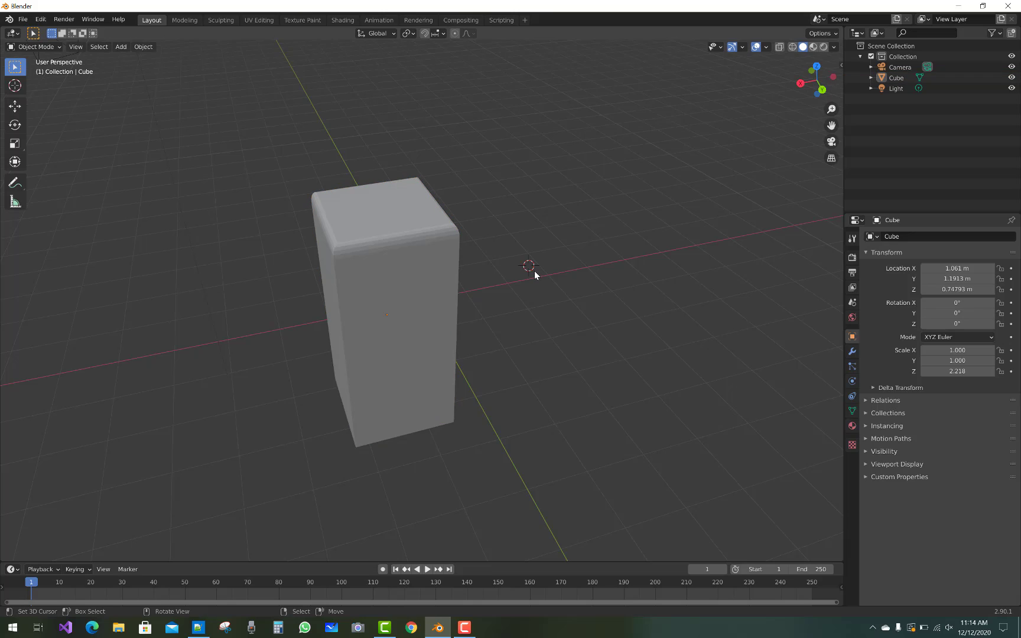
key("shift+a")
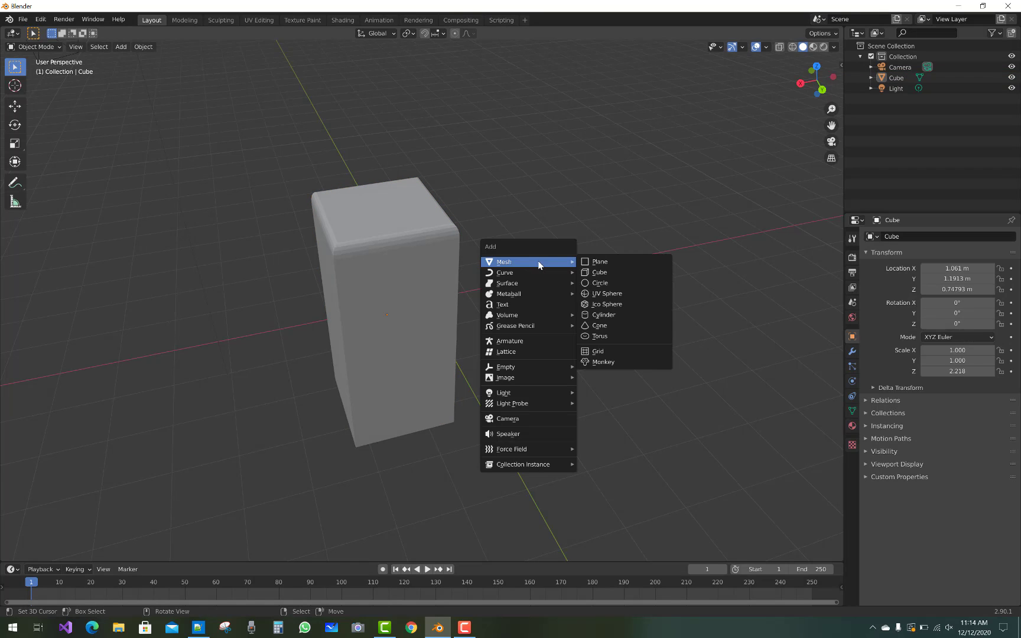
Add a second cube and select its top face in Edit Mode face select
left_click(615, 273)
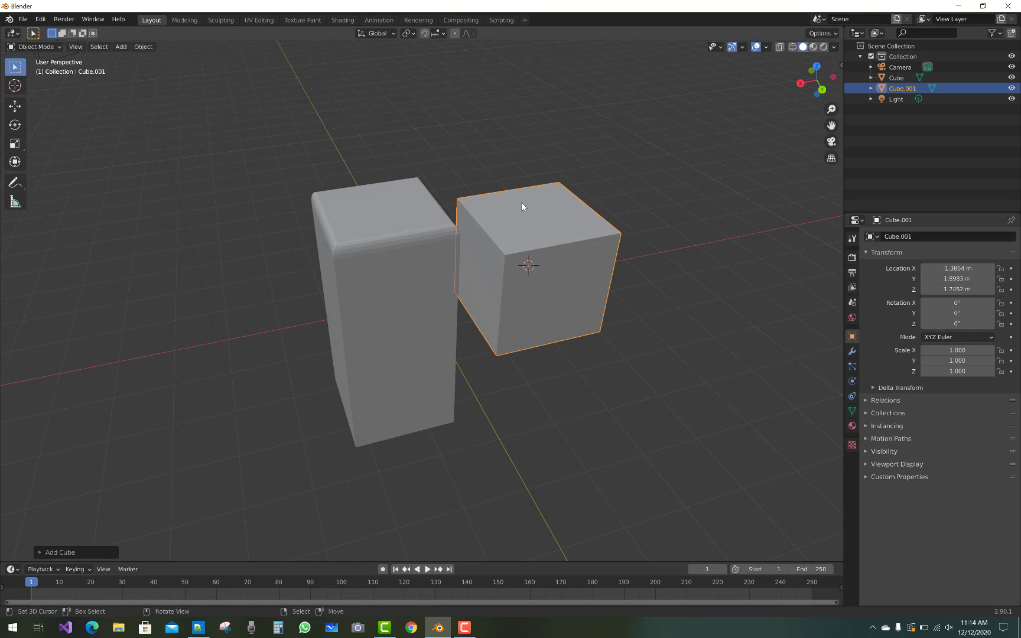
left_click(53, 47)
left_click(34, 71)
left_click(541, 248)
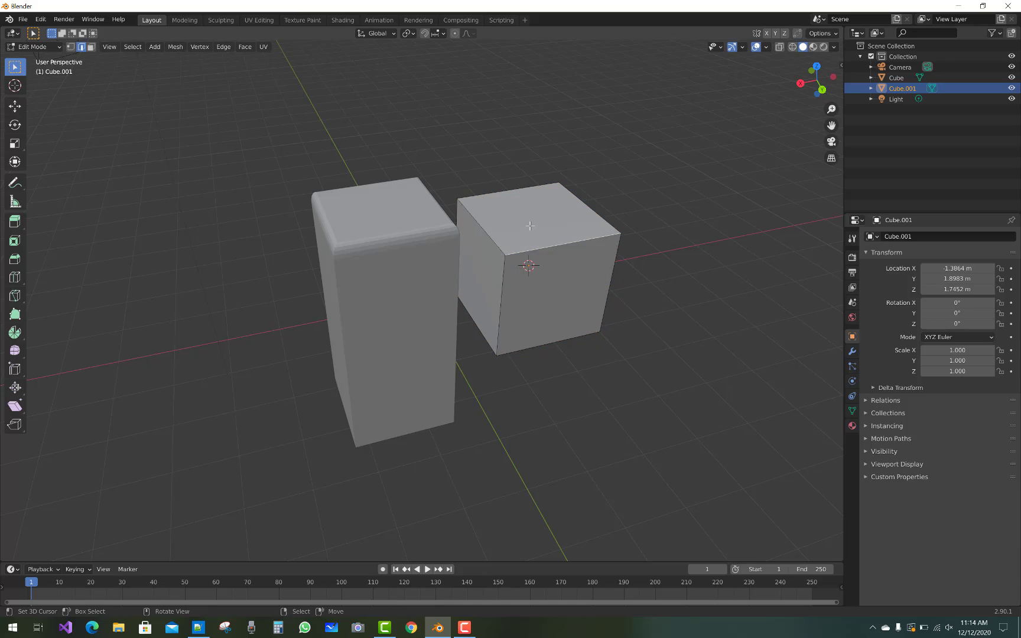
left_click(91, 47)
left_click(609, 246)
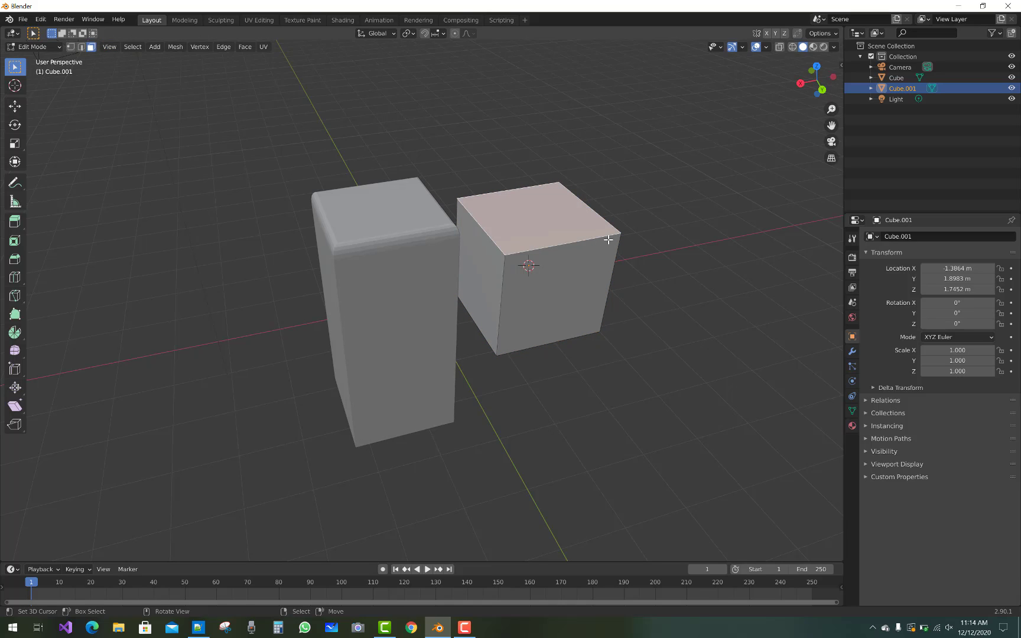
Extrude the top face upward twice into a three-section tall column
key("e")
left_click(615, 172)
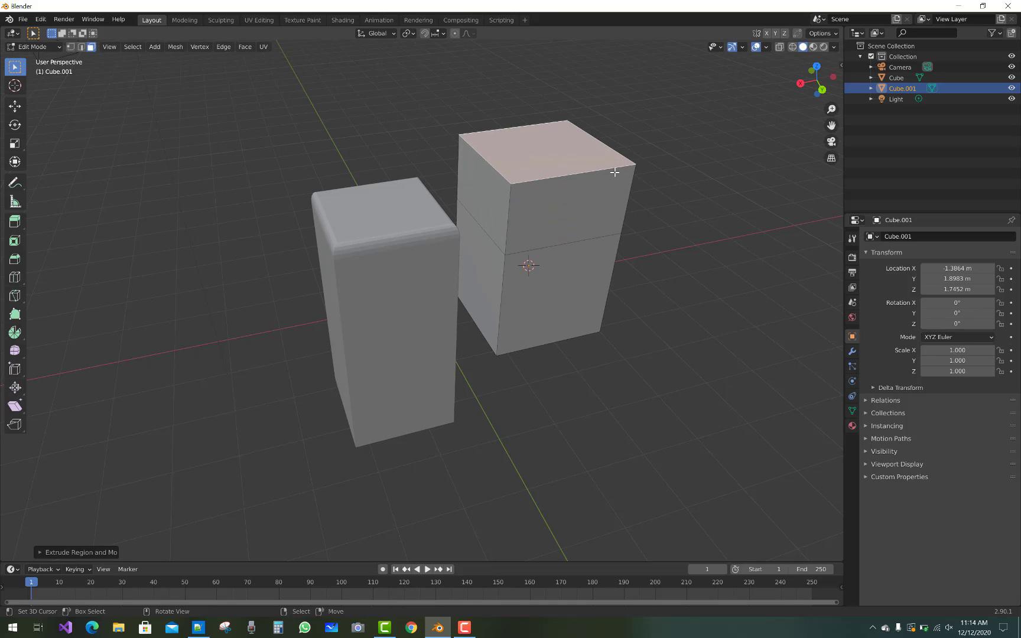
left_click(581, 158)
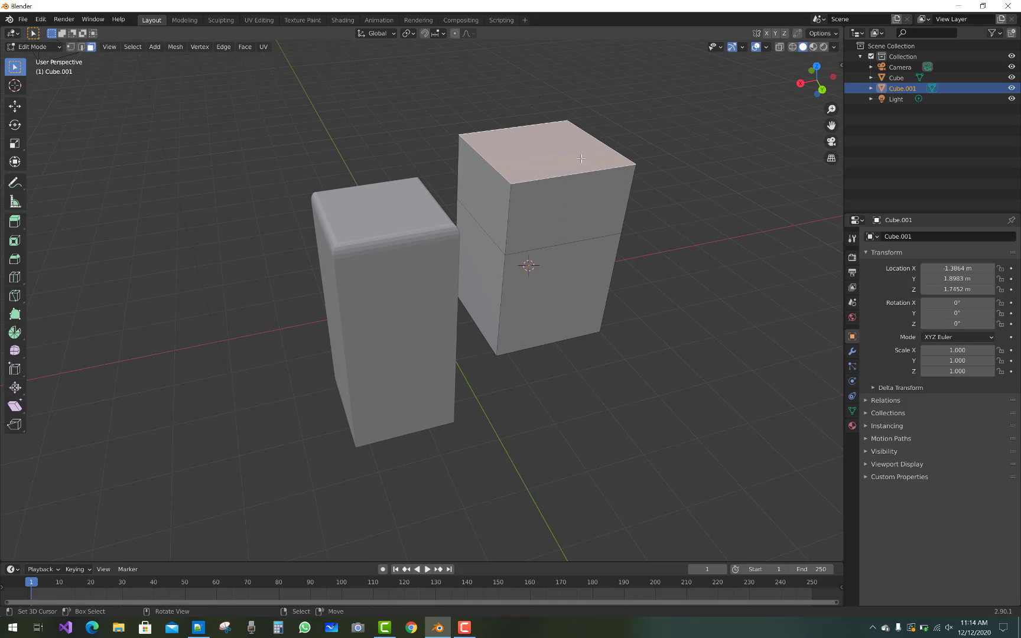
key("e")
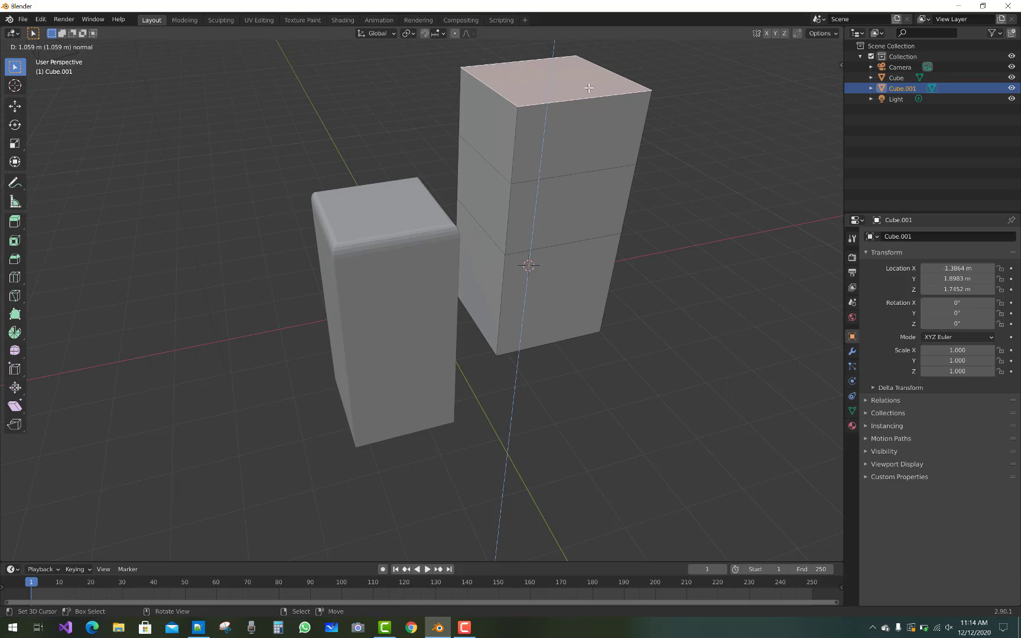
left_click(589, 89)
left_click(568, 209)
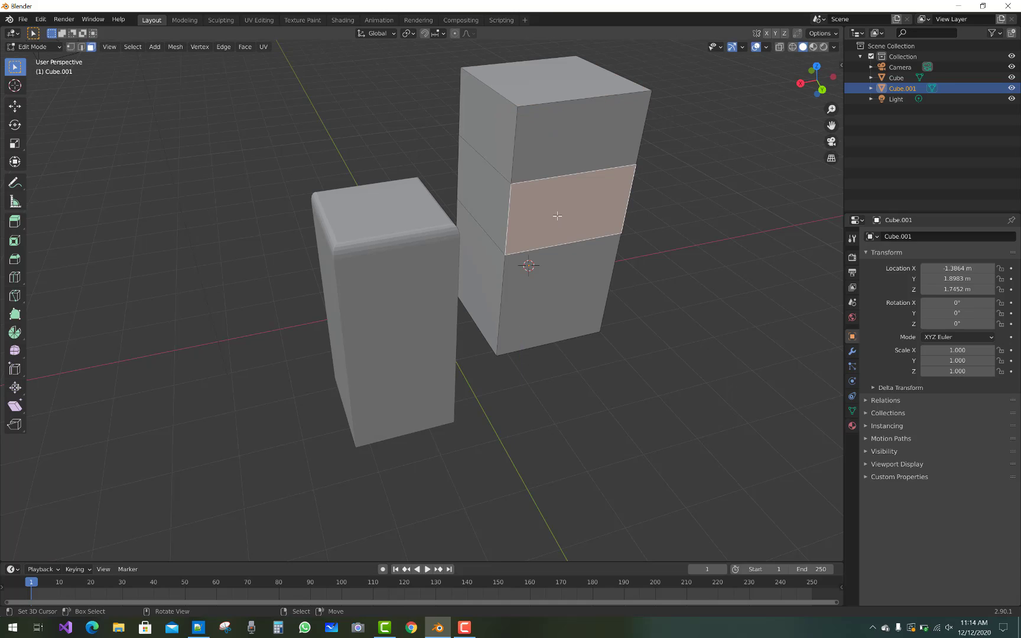
Extrude the middle face sideways into an arm and delete the arm's end face
key("e")
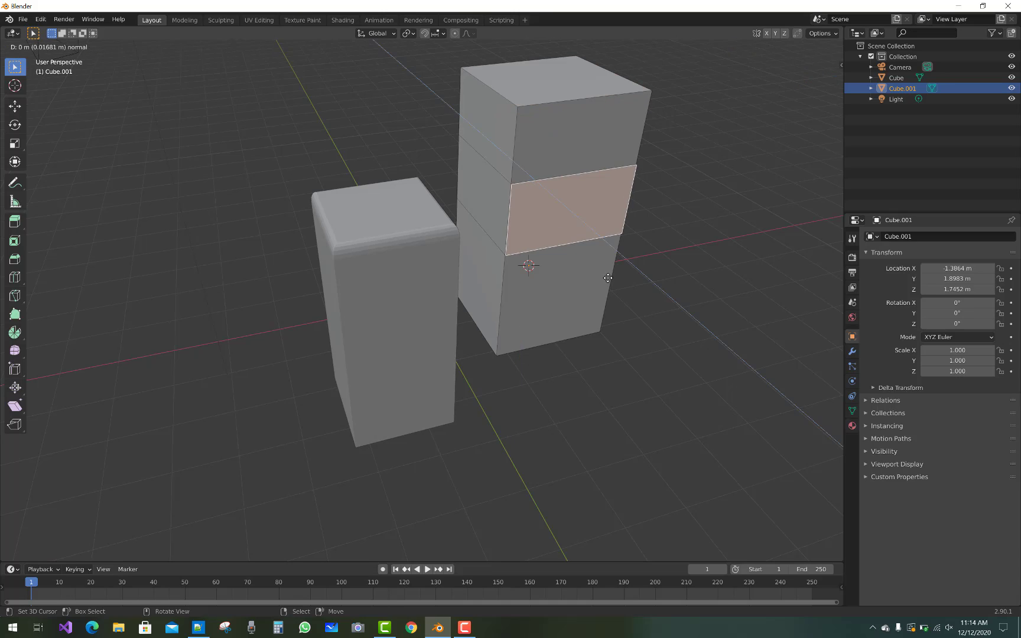
left_click(619, 292)
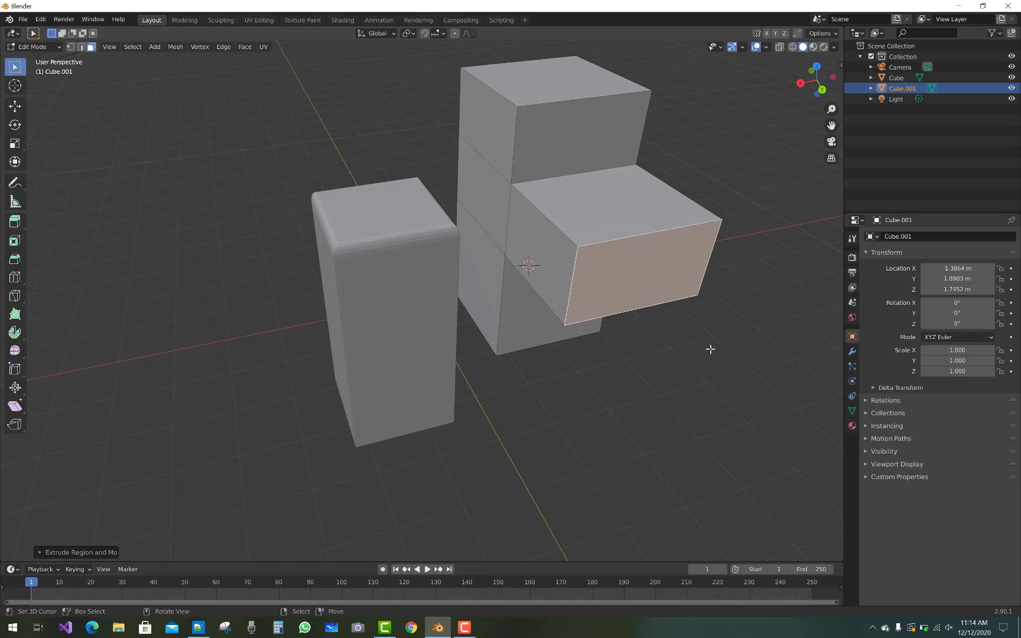
middle_click_drag(707, 346, 637, 324)
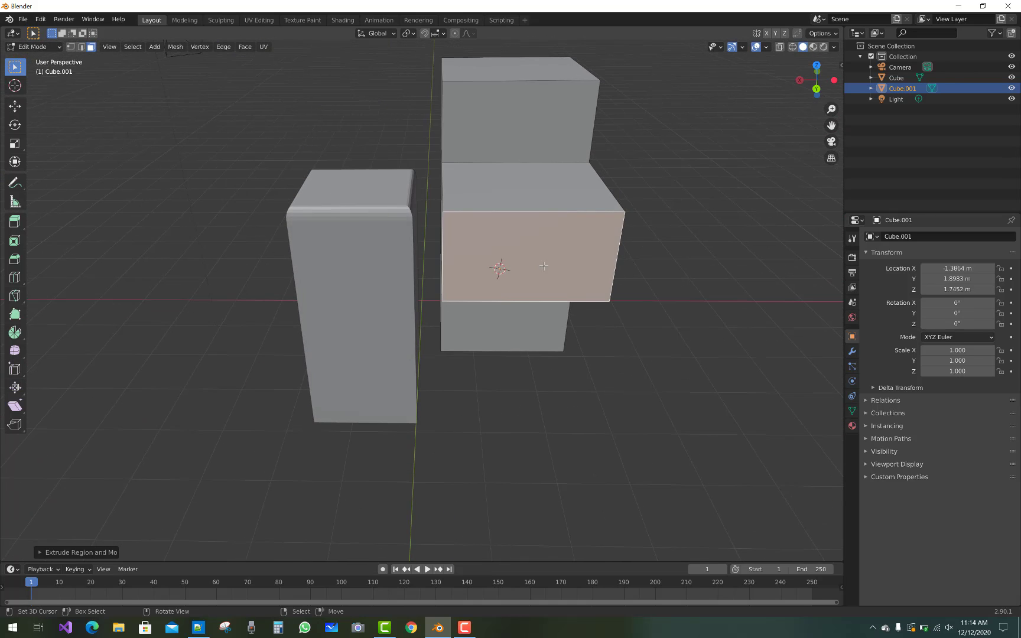
key("x")
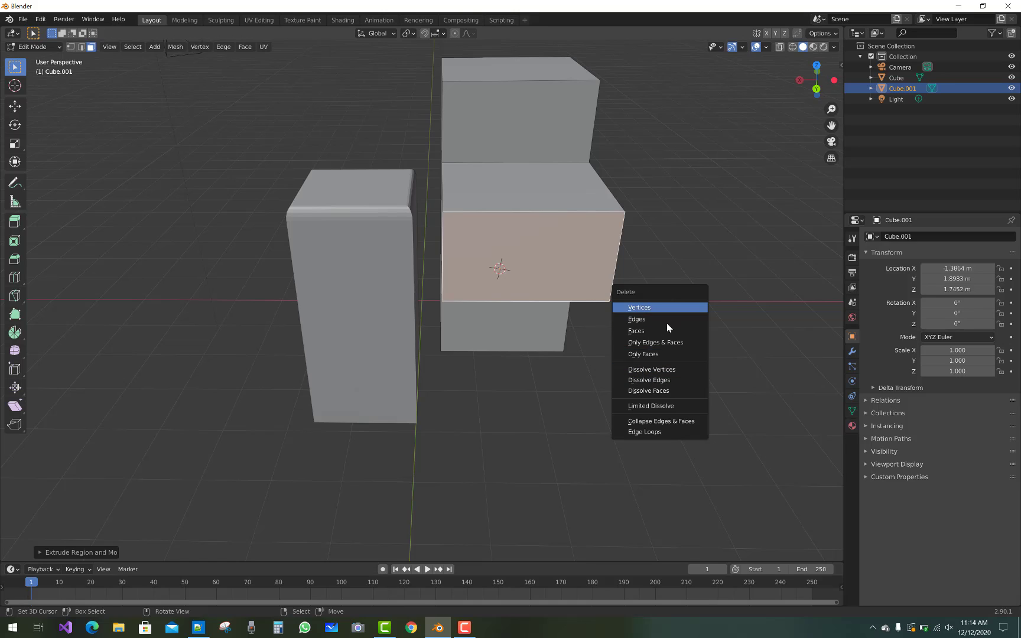
left_click(653, 331)
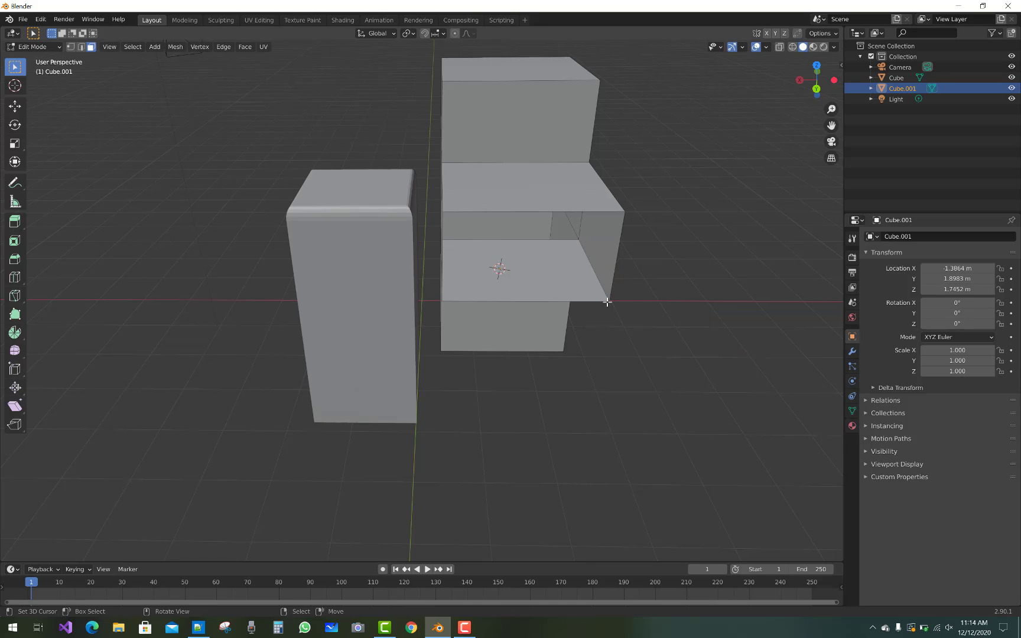
middle_click_drag(699, 334, 643, 217)
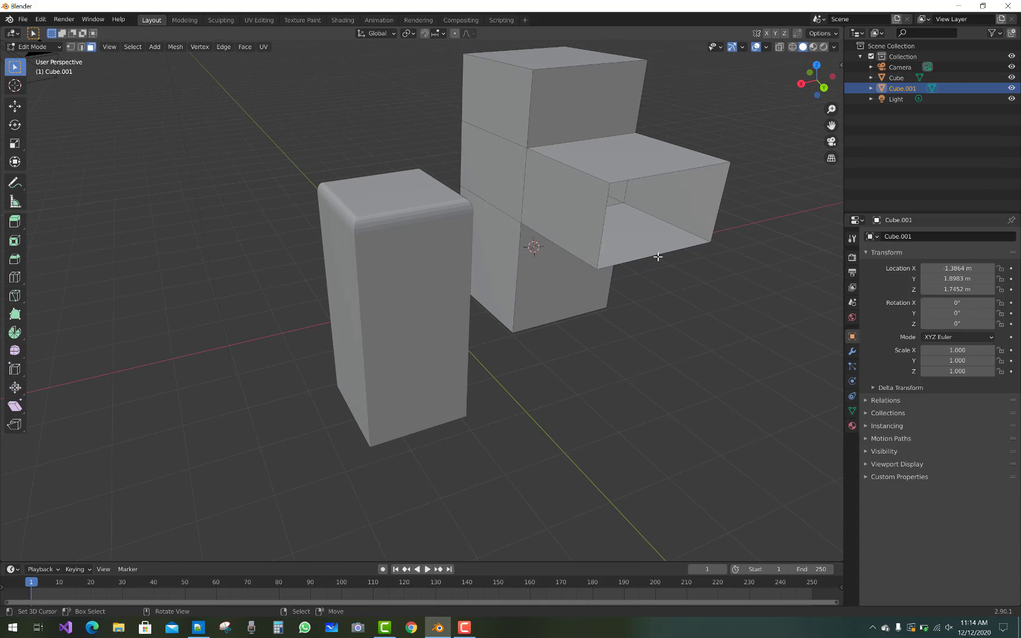
Fill the arm's open end with a new face
left_click(617, 272, "alt")
key("f")
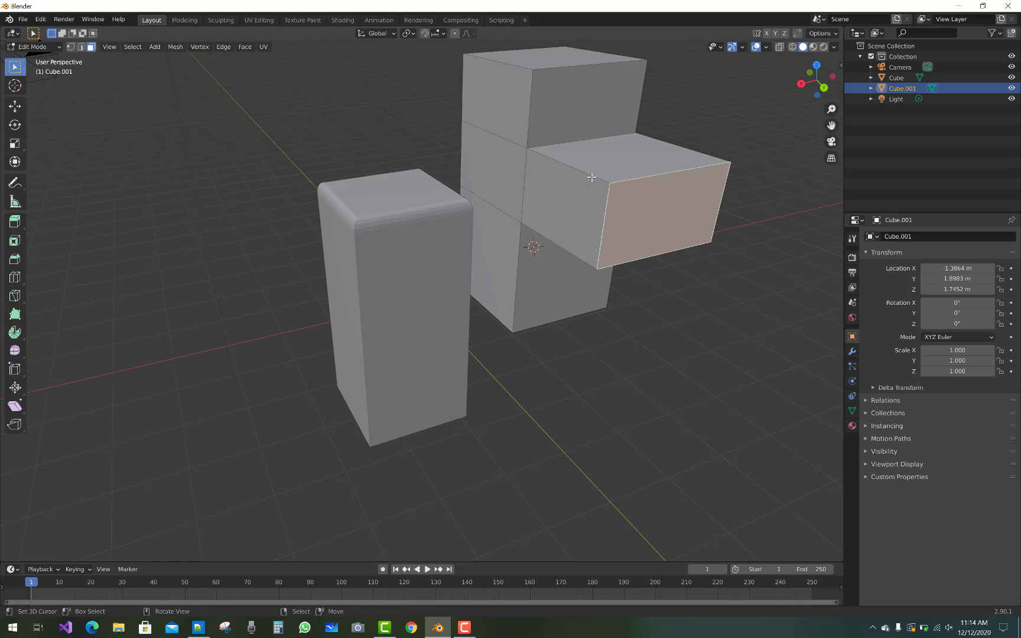
left_click(591, 178)
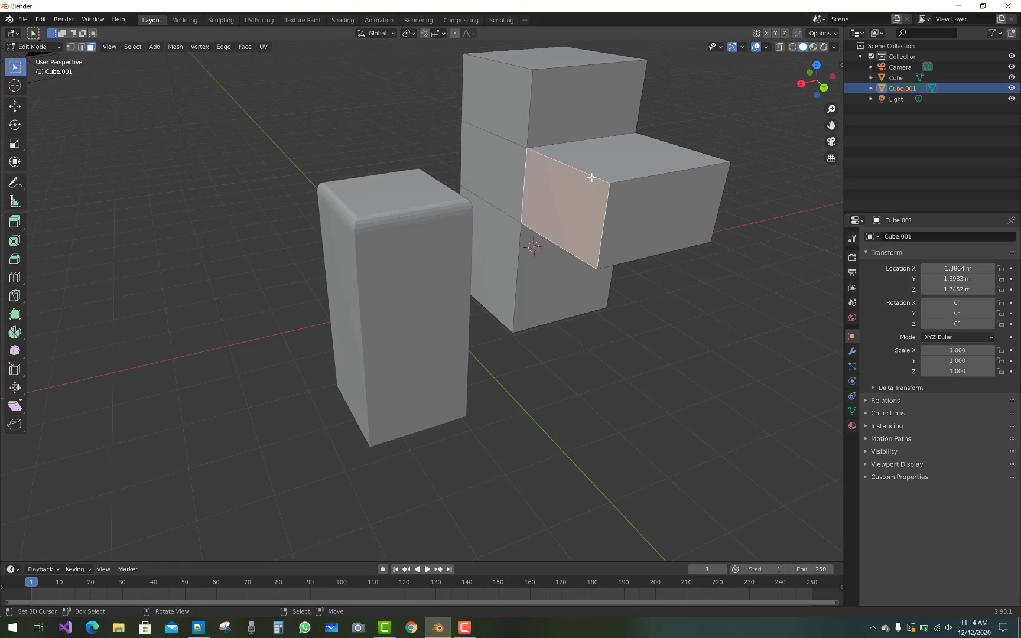
Delete the top edge where the arm meets the block, then undo the deletion
left_click(81, 47)
left_click(618, 192)
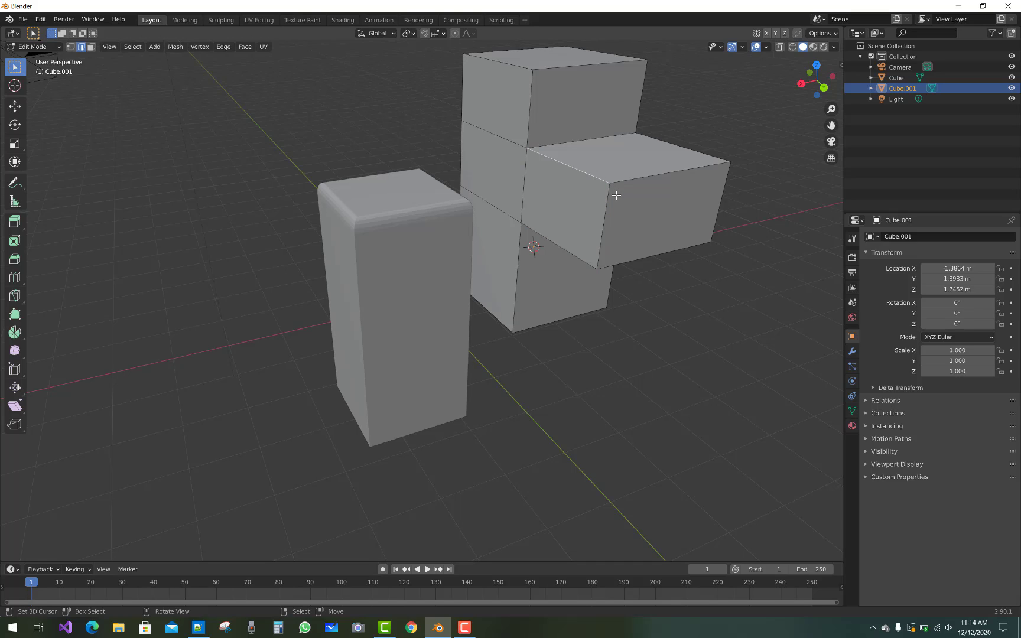
key("x")
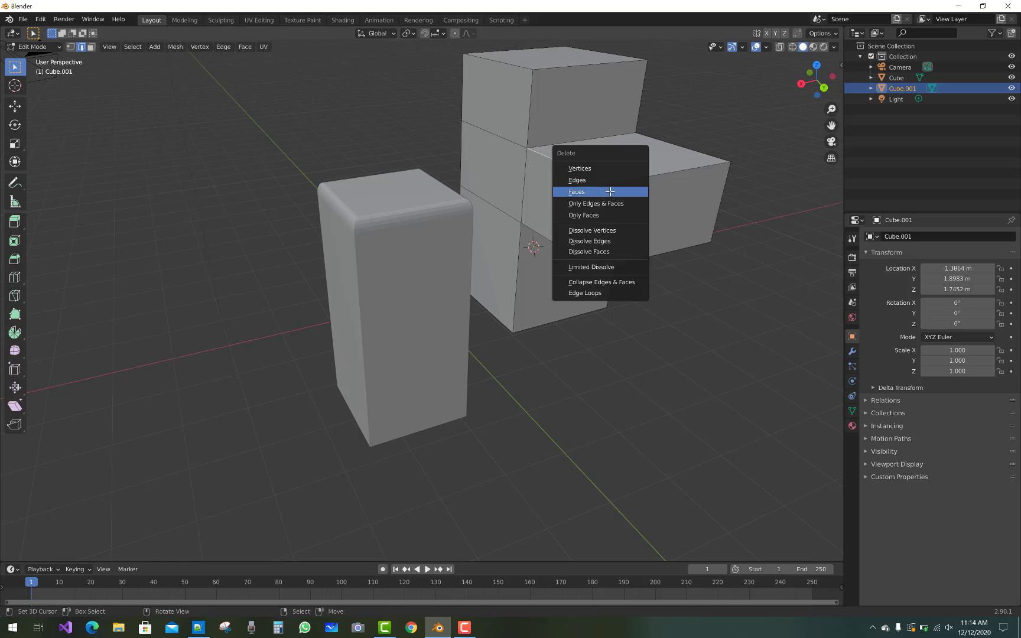
left_click(607, 176)
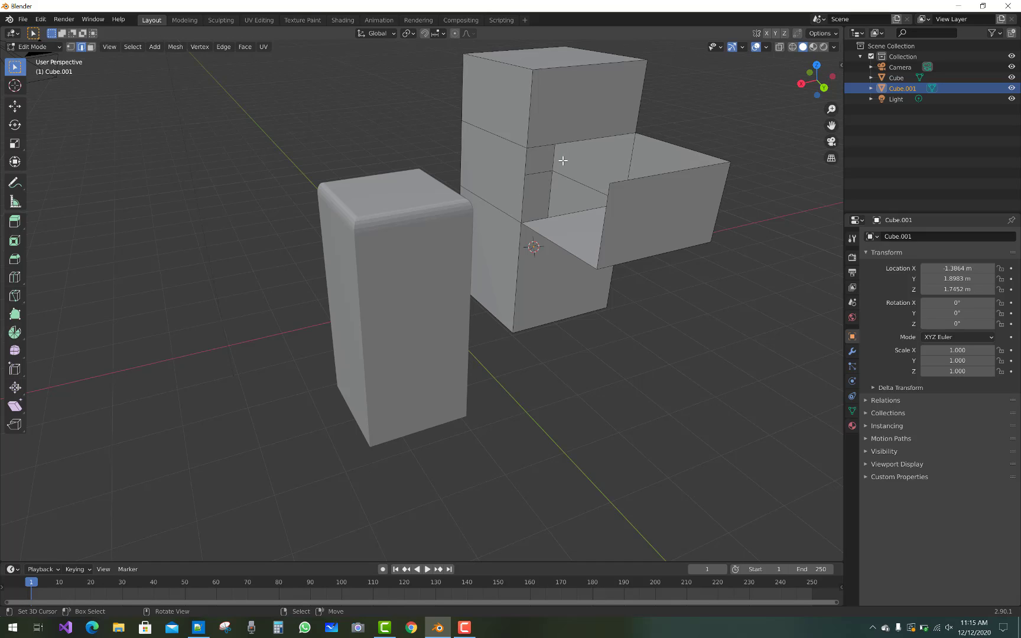
key("ctrl+z")
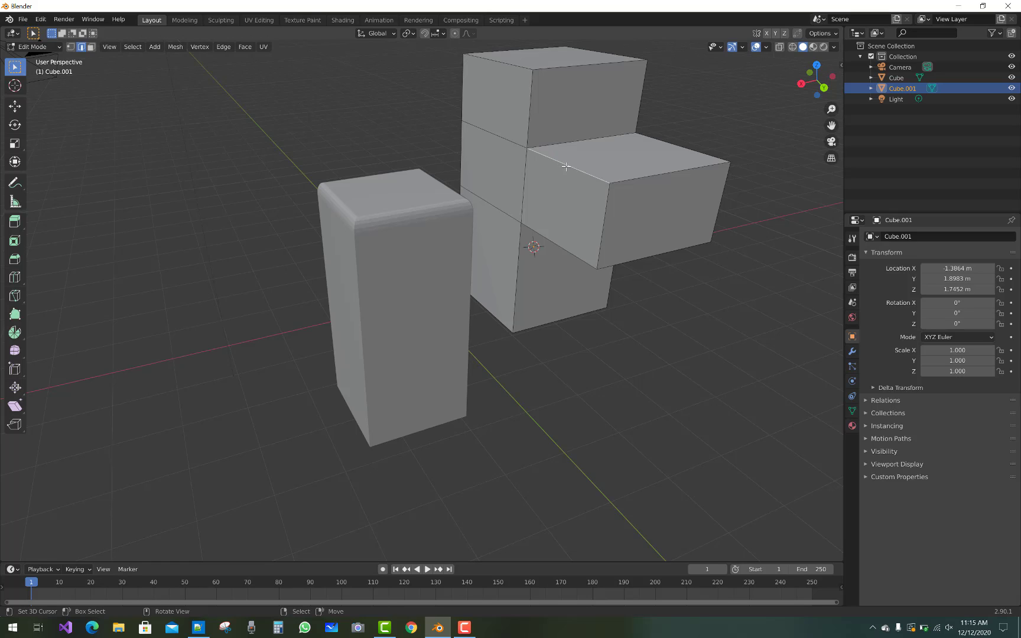
Dissolve the arm's top edge where it meets the column, making a sloped wedge top
key("x")
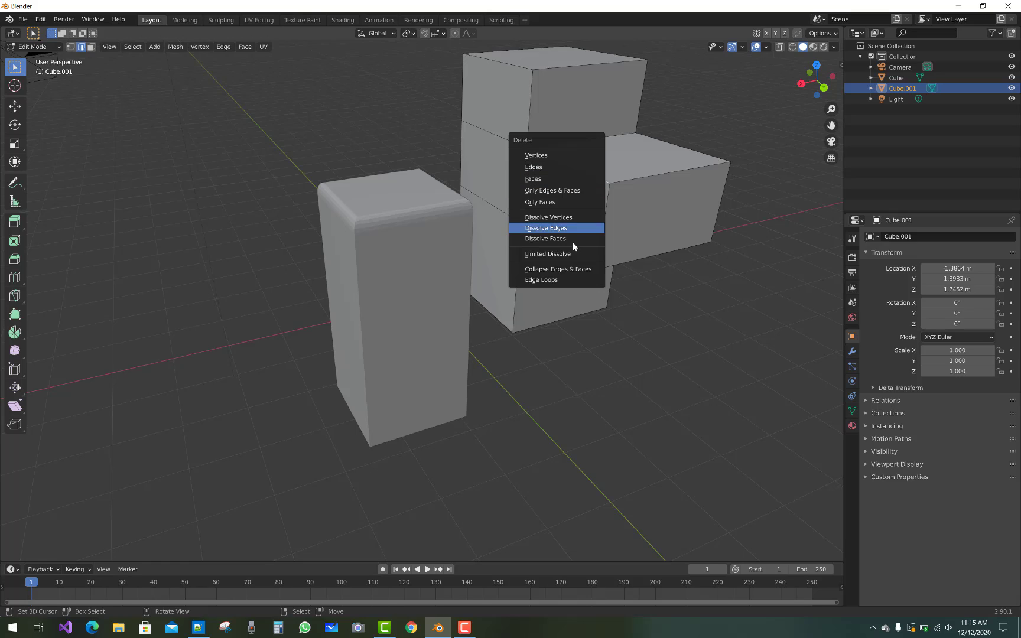
left_click(573, 229)
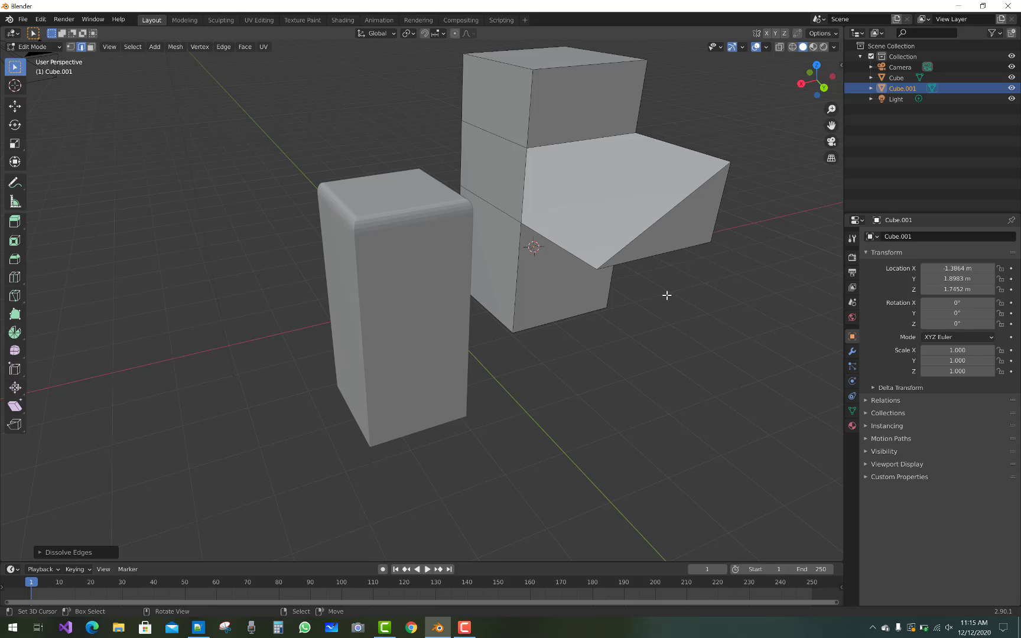
mouse_move(665, 295)
middle_mouse_down()
mouse_move(543, 261)
mouse_move(572, 306)
mouse_move(573, 289)
mouse_move(588, 285)
mouse_move(575, 287)
mouse_move(598, 283)
mouse_move(586, 282)
middle_mouse_up()
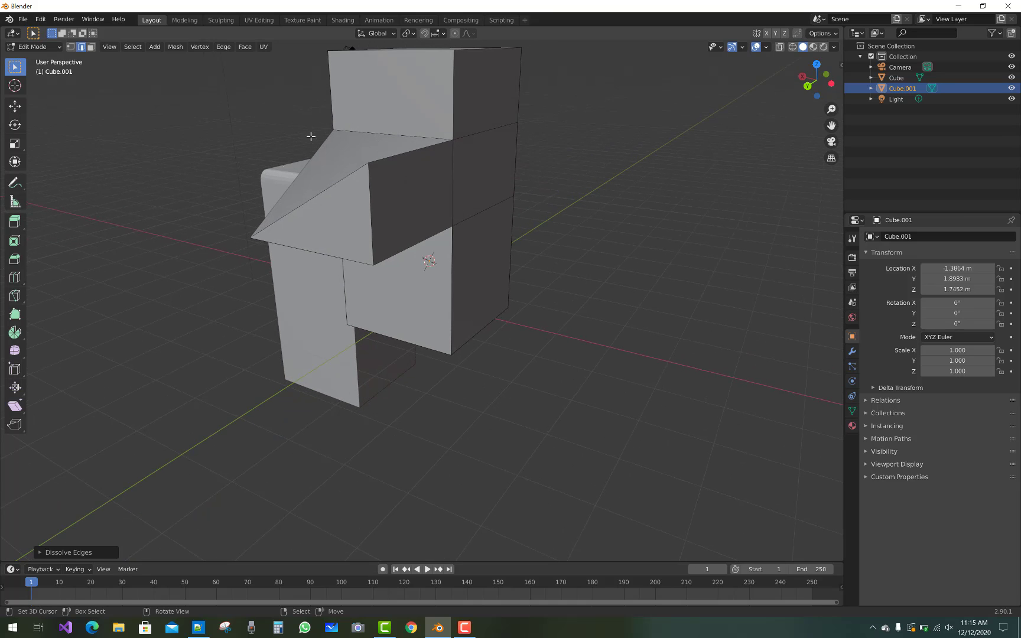
Orbit back to a front view showing the wedge-topped arm beside the beveled box
mouse_move(486, 289)
middle_mouse_down()
mouse_move(460, 287)
mouse_move(449, 306)
mouse_move(458, 322)
mouse_move(492, 327)
mouse_move(557, 287)
mouse_move(537, 292)
mouse_move(544, 274)
middle_mouse_up()
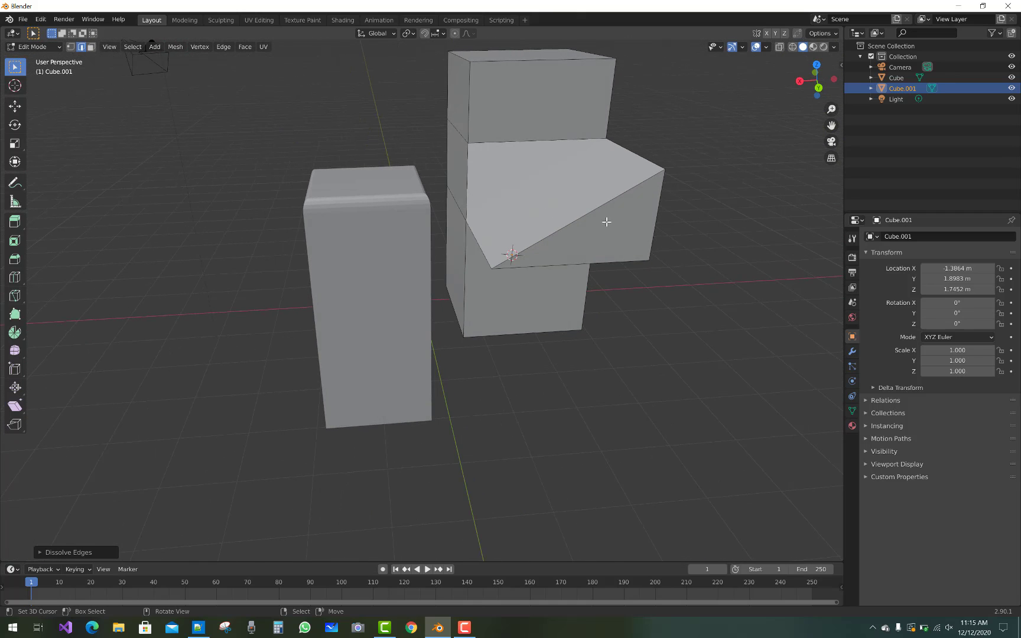